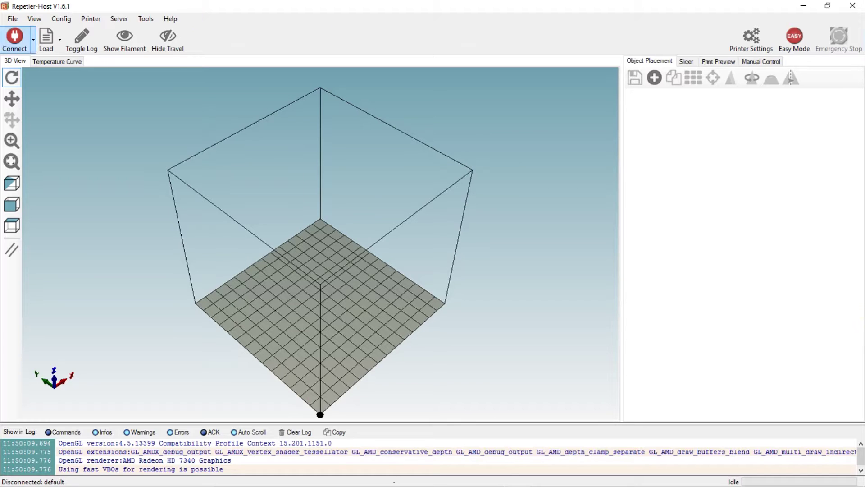
Open Printer Settings and review the connection: COM4 at 115200 baud.
click(74, 19)
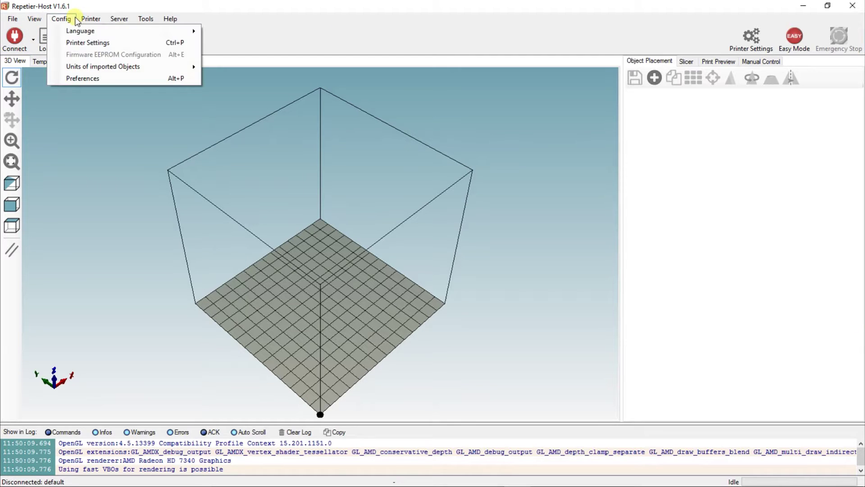
click(75, 45)
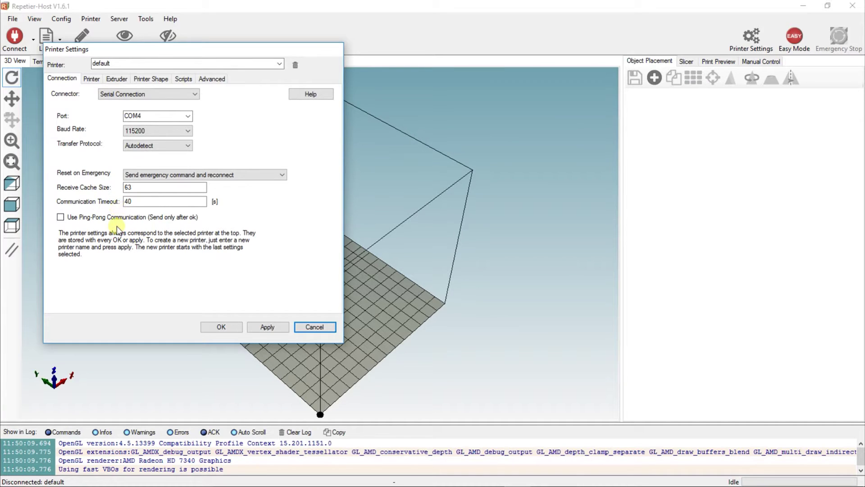
Change the Z-axis feed rate to 1000 mm/min, then review the extruder and printer shape pages.
click(89, 82)
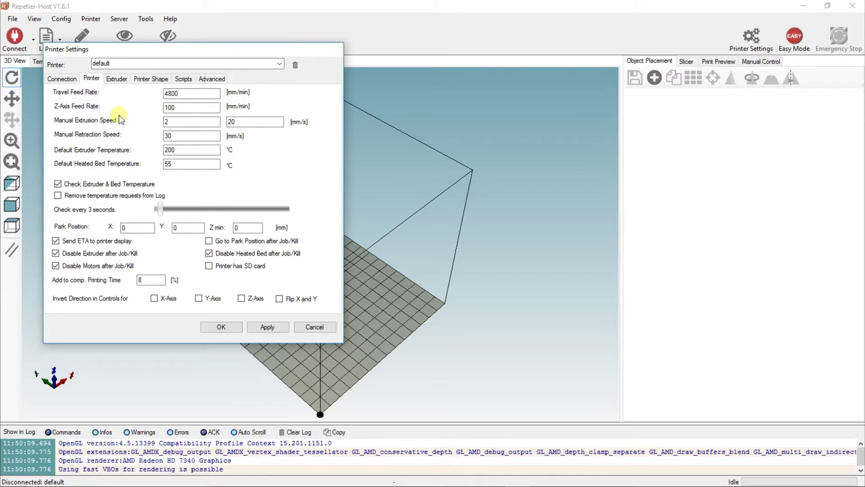
click(185, 108)
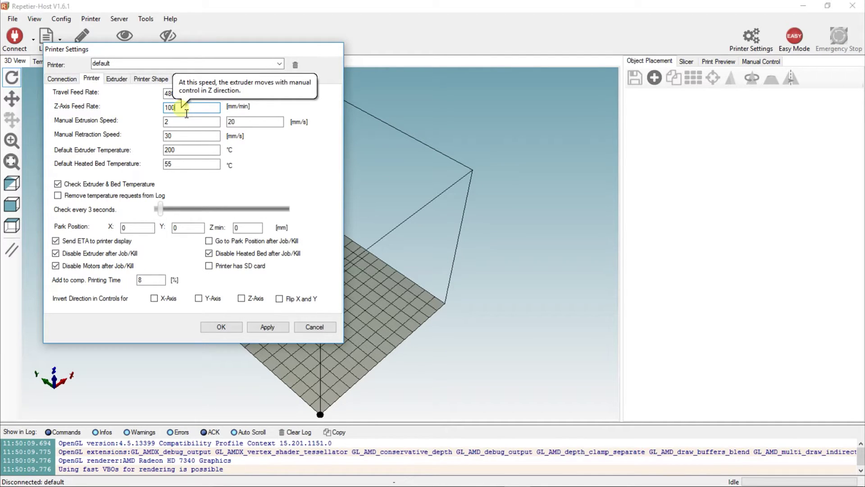
text(0)
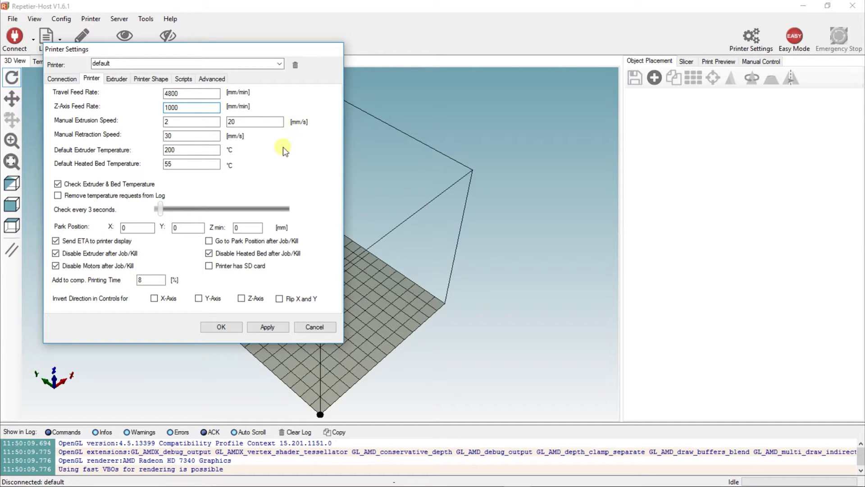
click(125, 82)
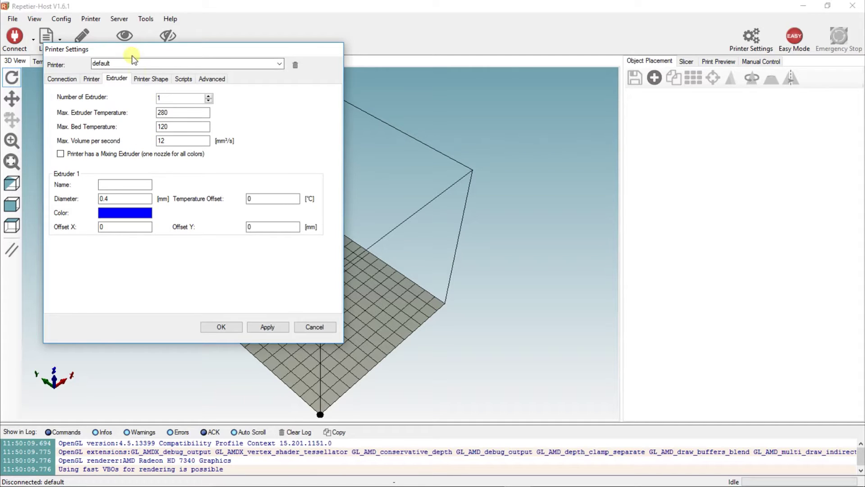
click(149, 78)
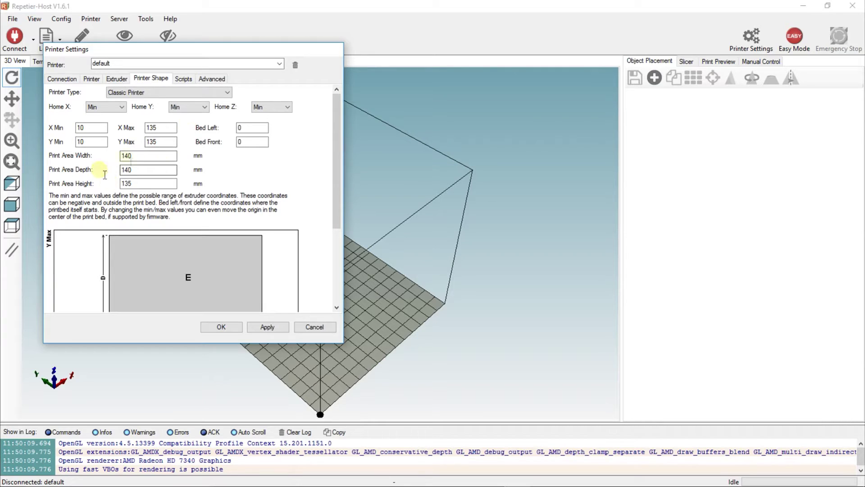
Check the Y max and 140 × 140 × 135 mm print area, then apply the printer settings.
double_click(135, 171)
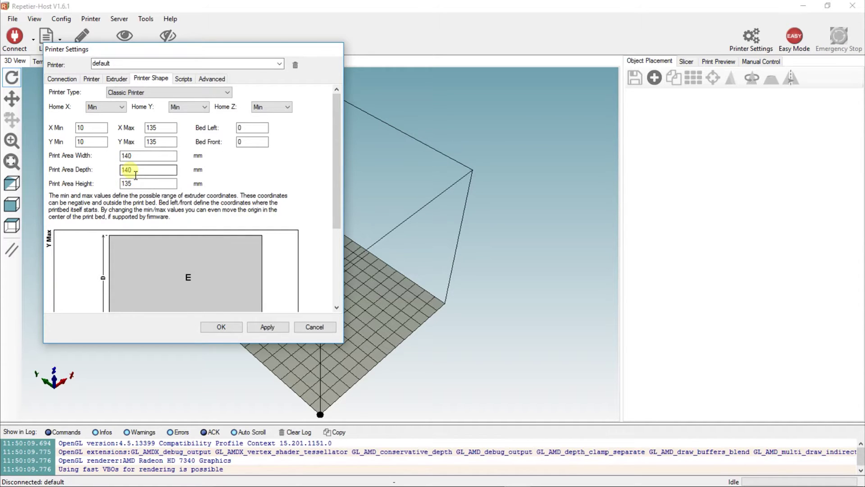
click(171, 174)
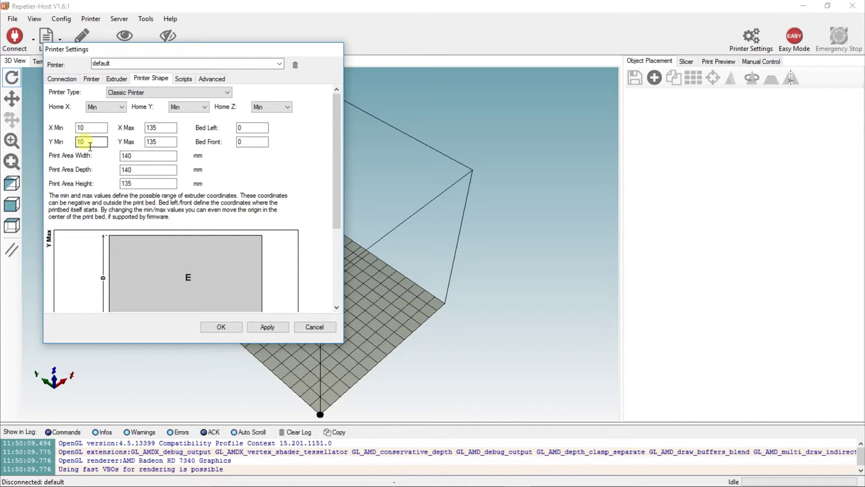
click(166, 142)
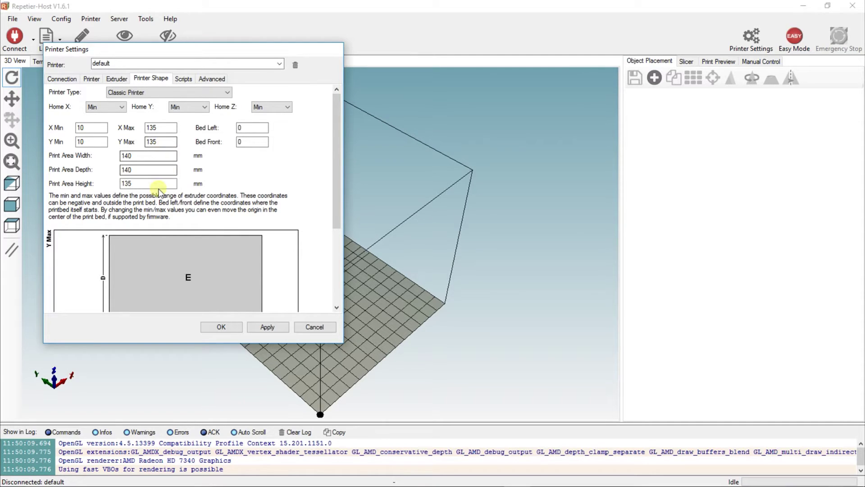
double_click(127, 170)
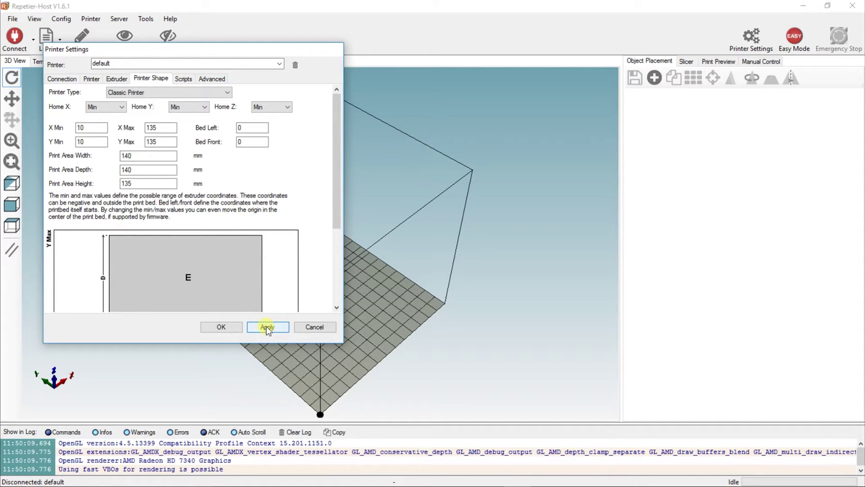
click(217, 327)
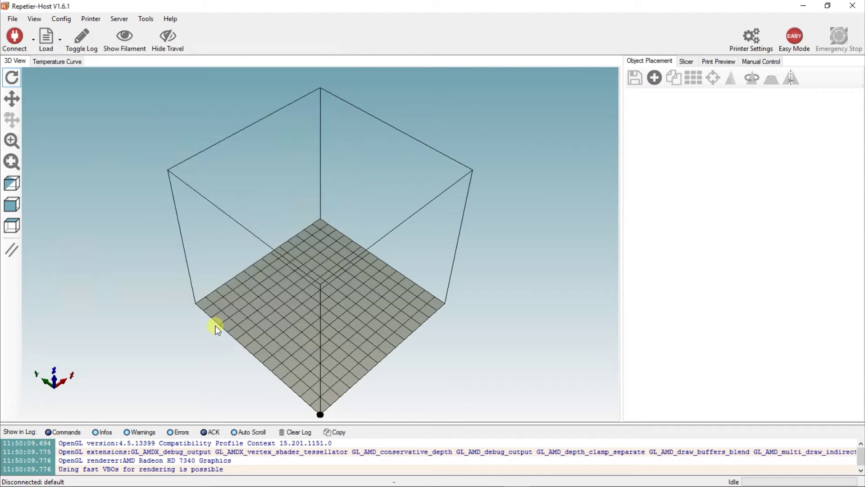
Load T800_Base_Supported_v5.4.5.stl from the desktop onto the build plate and turn toward its front.
click(21, 42)
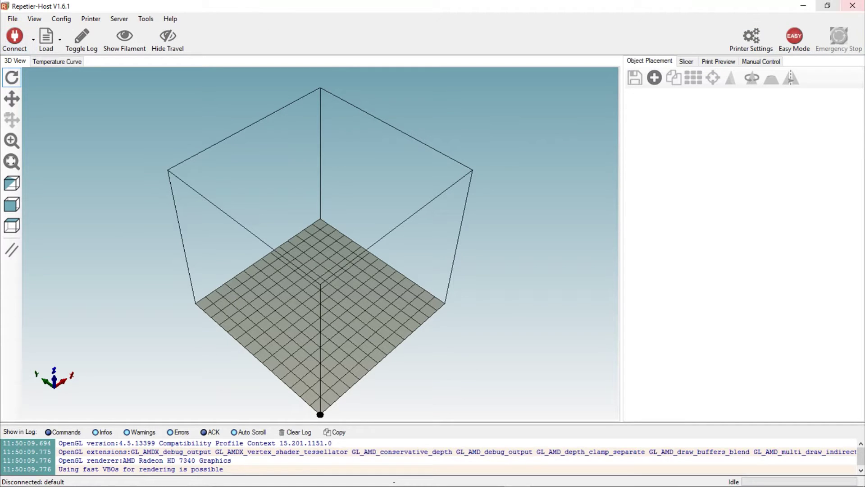
click(827, 5)
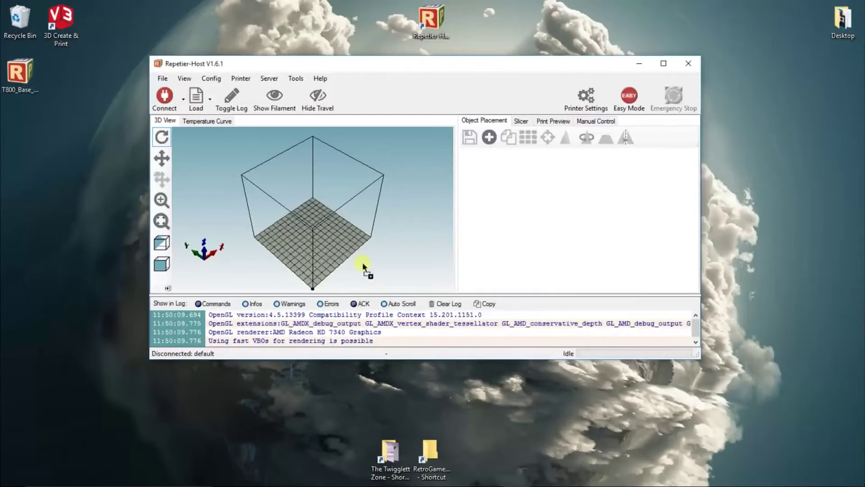
click(313, 211)
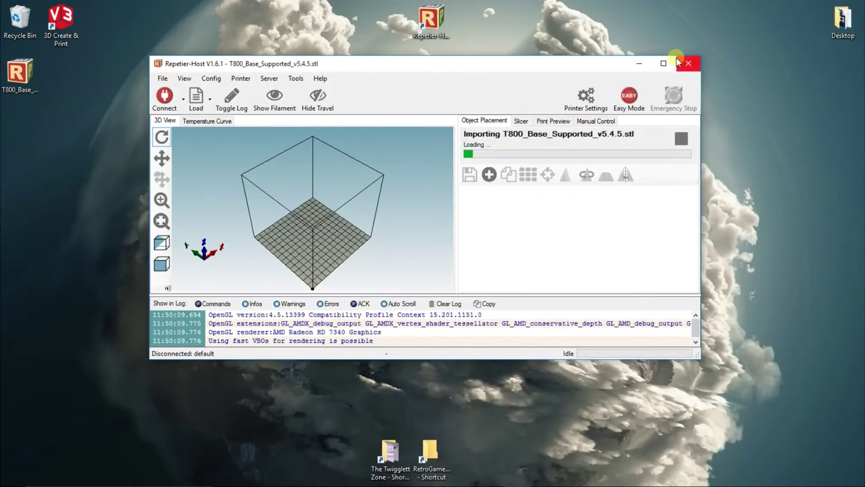
click(664, 63)
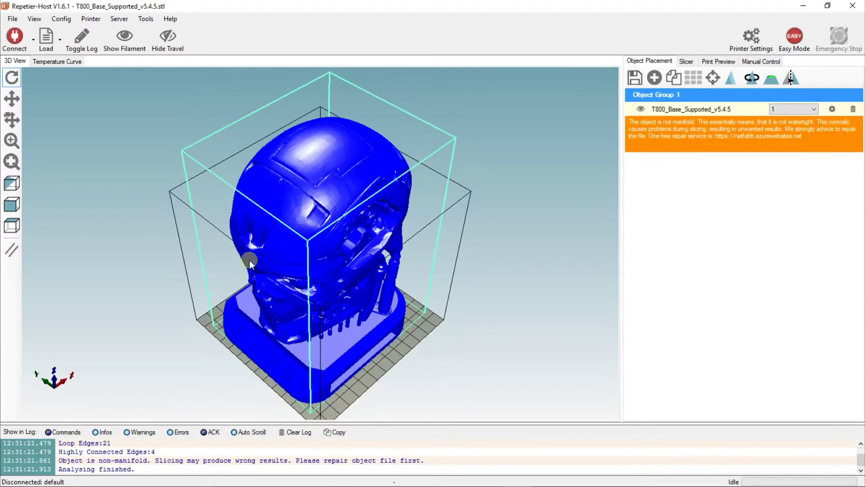
drag(250, 261, 315, 229)
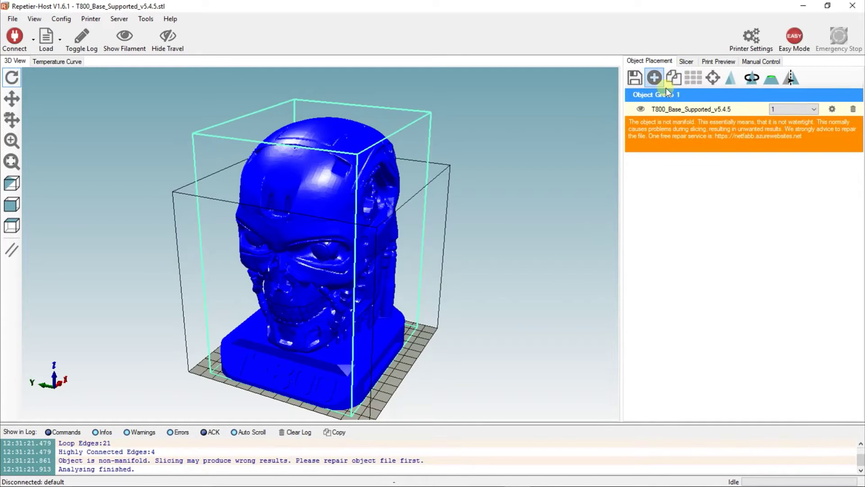
Bring up the T800 head's scale settings, showing a factor of 1 on X, Y and Z.
click(635, 80)
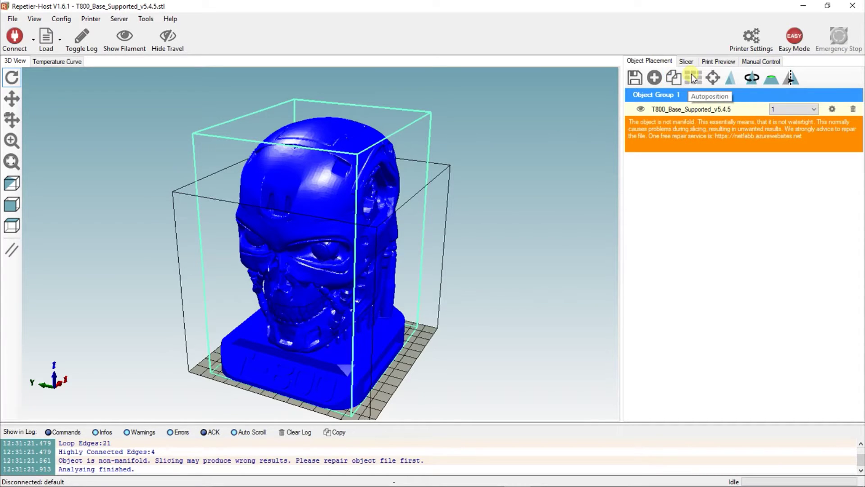
click(272, 287)
click(733, 80)
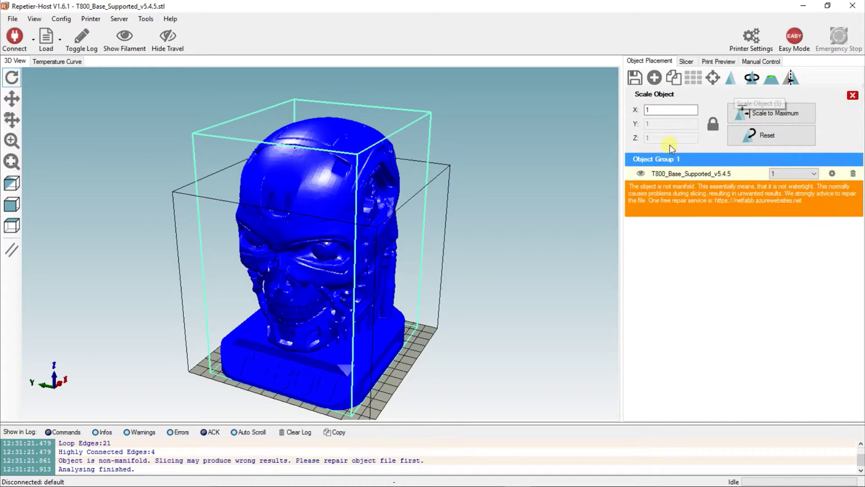
Scale the head: enter 0.75 on X, scale to the largest fit, then adjust the X factor.
click(658, 111)
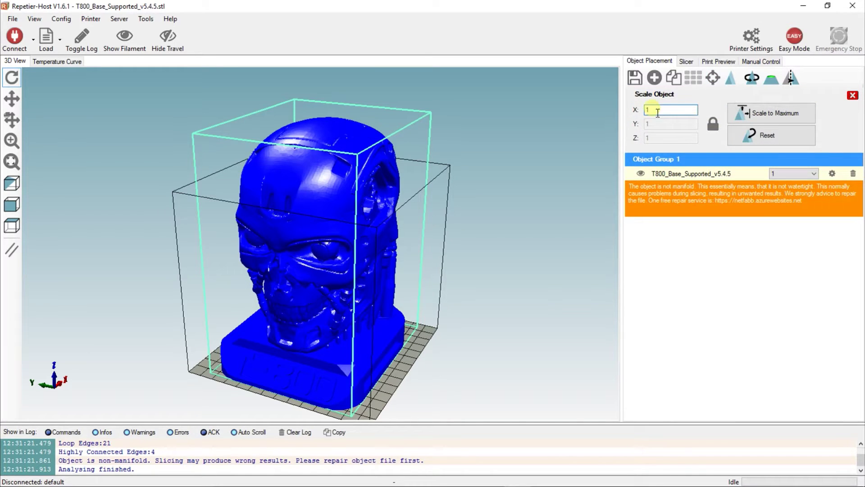
key(BackSpace)
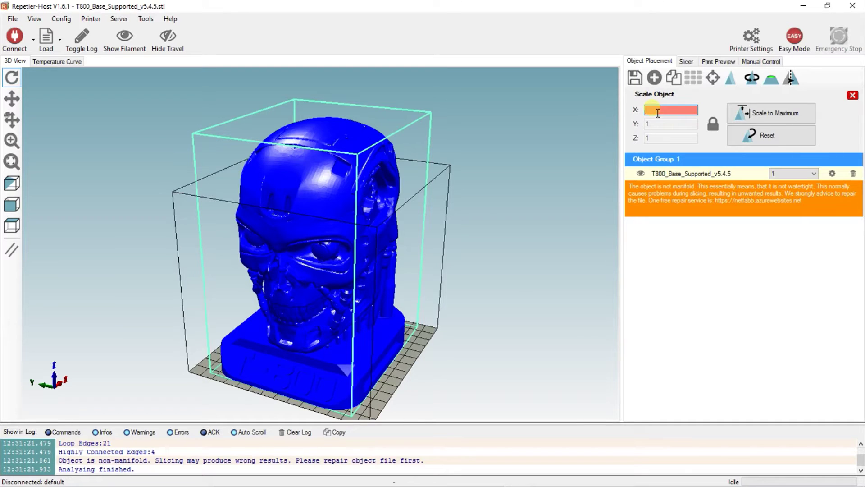
text(0.75)
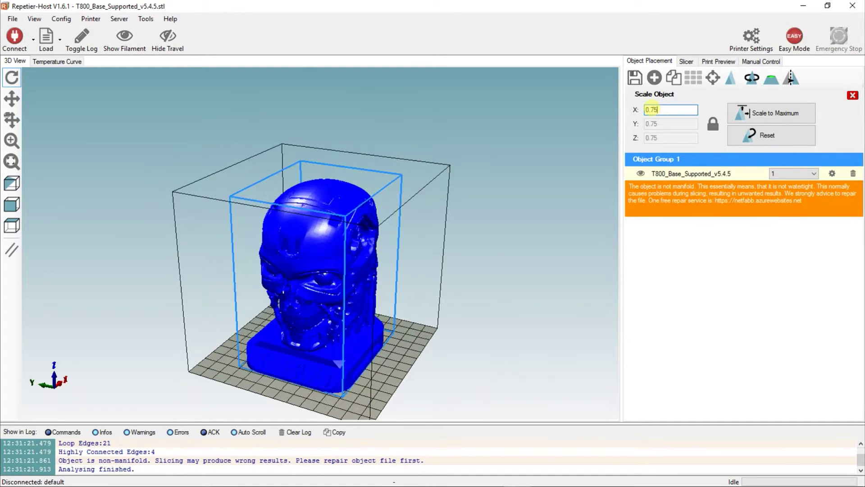
drag(249, 293, 306, 256)
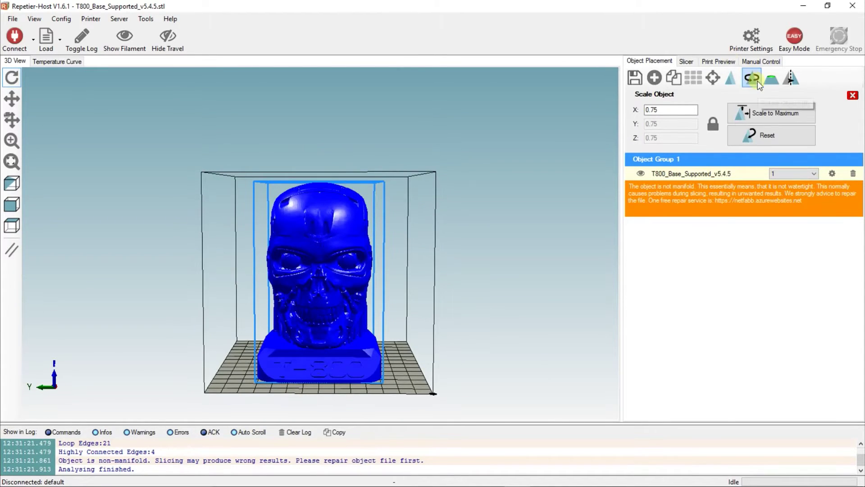
click(756, 113)
drag(329, 222, 307, 226)
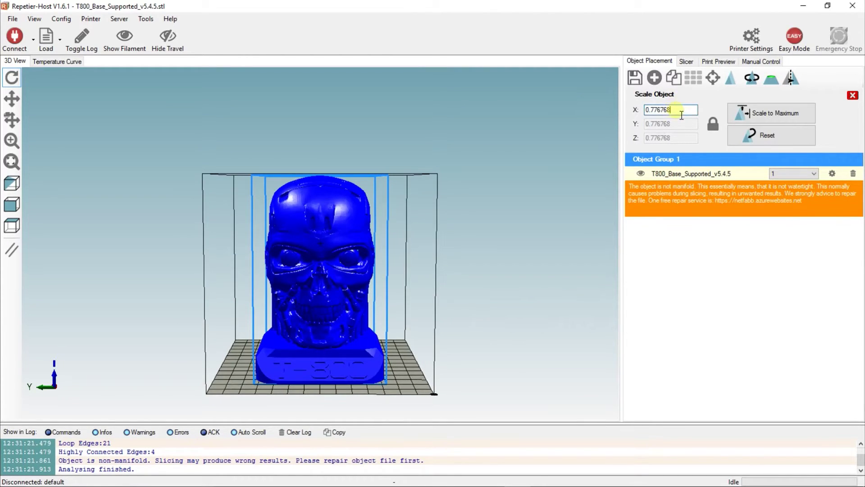
drag(680, 110, 660, 117)
text(5)
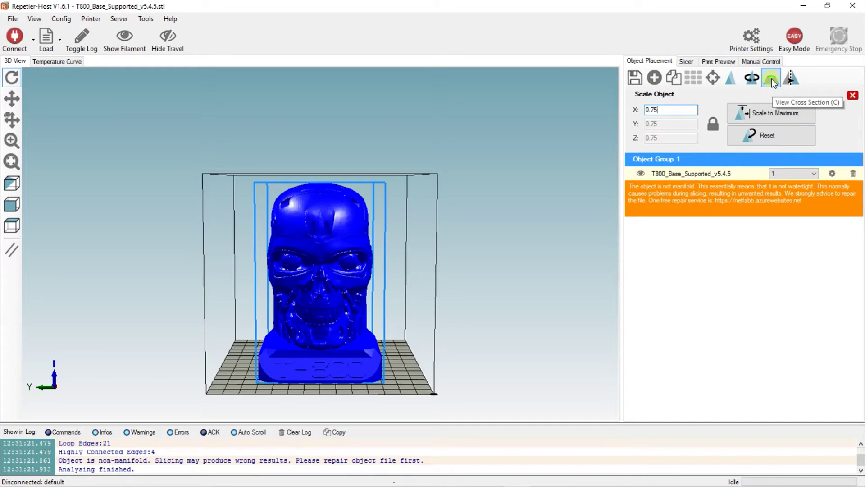
Show the head's cross-section and lower the cut plane part-way up the model.
click(751, 79)
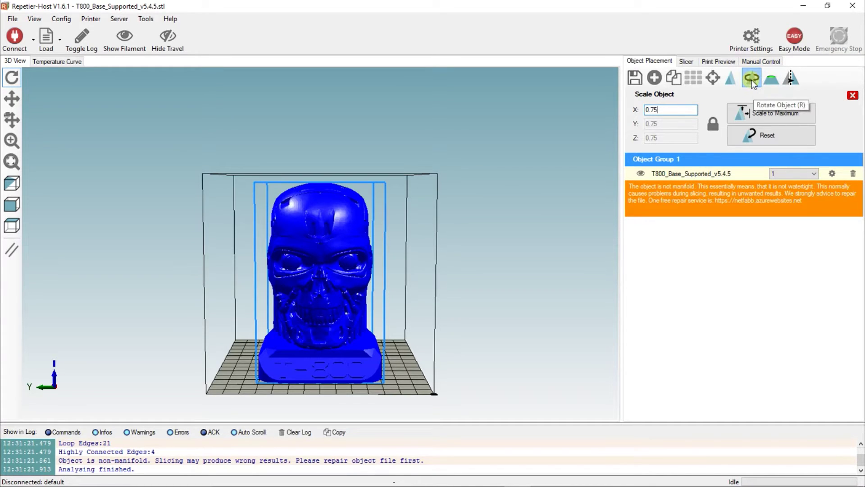
click(668, 116)
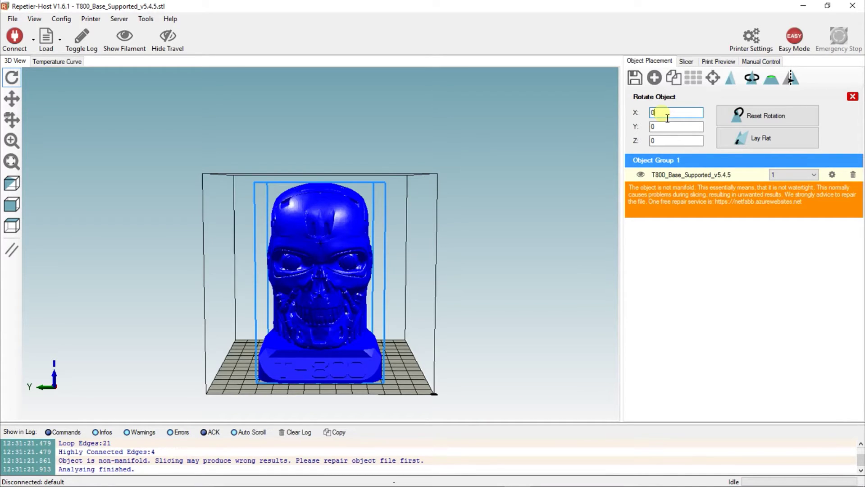
click(774, 79)
drag(374, 387, 340, 392)
drag(761, 114, 787, 123)
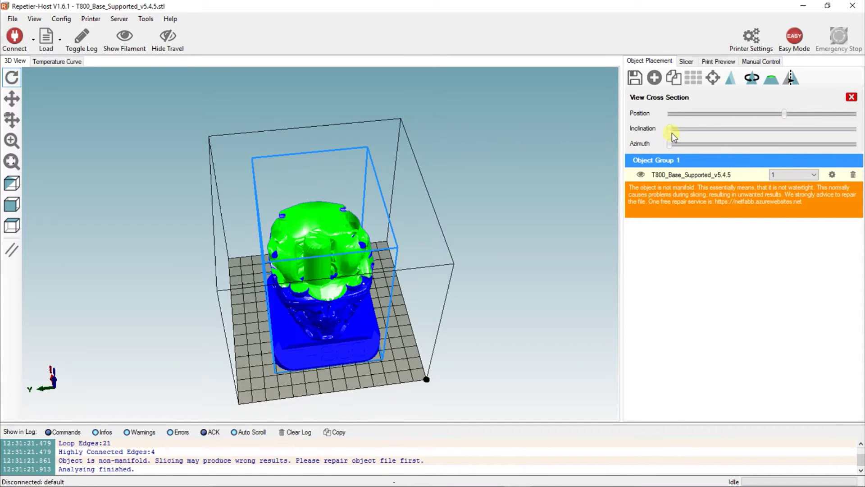
Tilt and turn the cut plane to inspect the interior, then close the cross-section view.
mouse_move(672, 130)
mouse_down()
mouse_move(720, 130)
mouse_move(670, 130)
mouse_up()
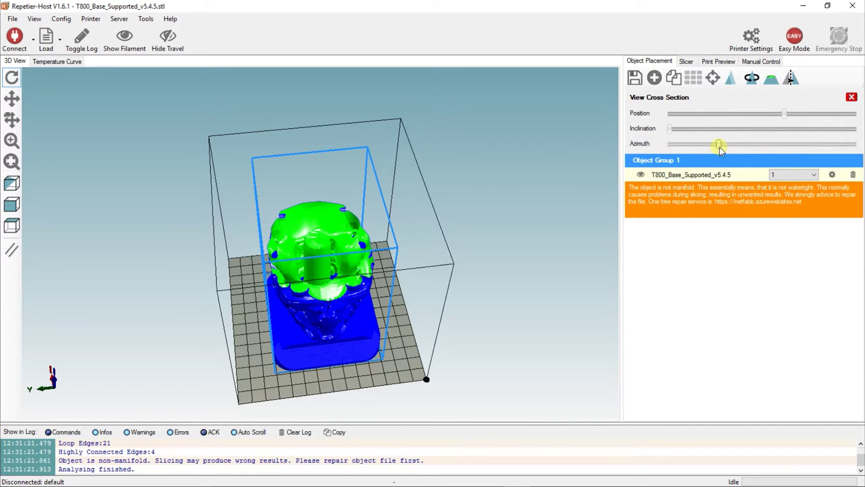
drag(719, 144, 782, 145)
drag(326, 277, 334, 189)
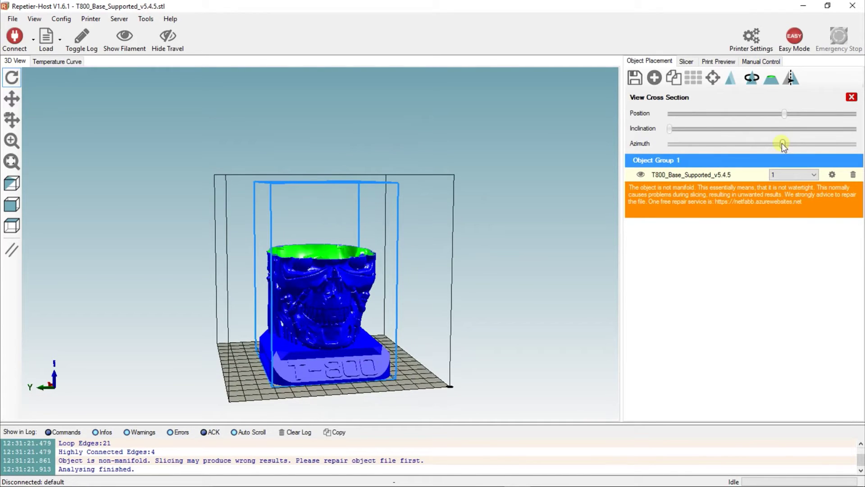
drag(783, 143, 736, 129)
drag(422, 188, 645, 157)
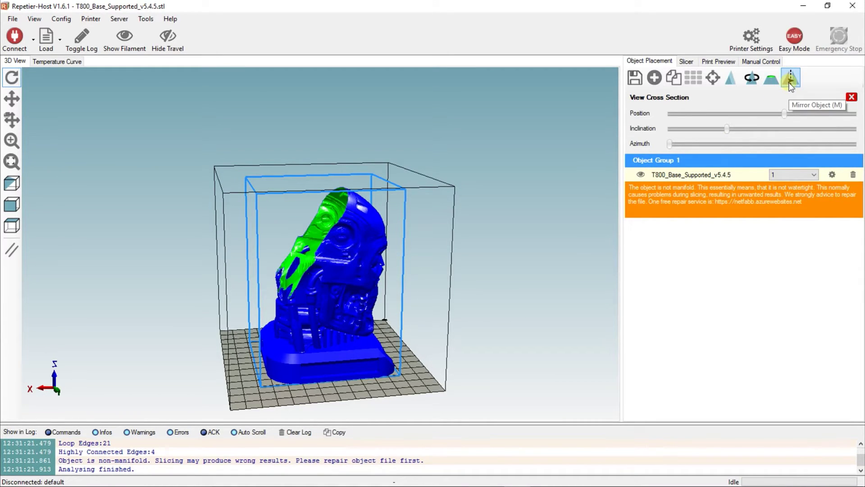
click(852, 97)
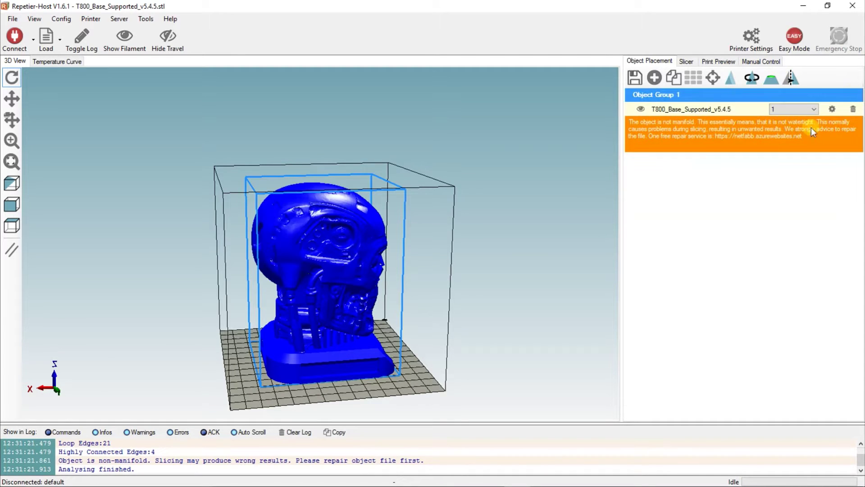
click(789, 79)
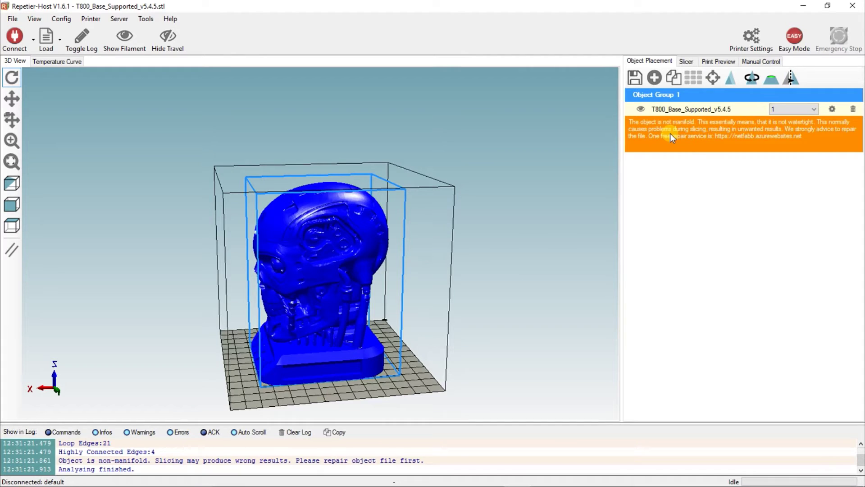
click(790, 79)
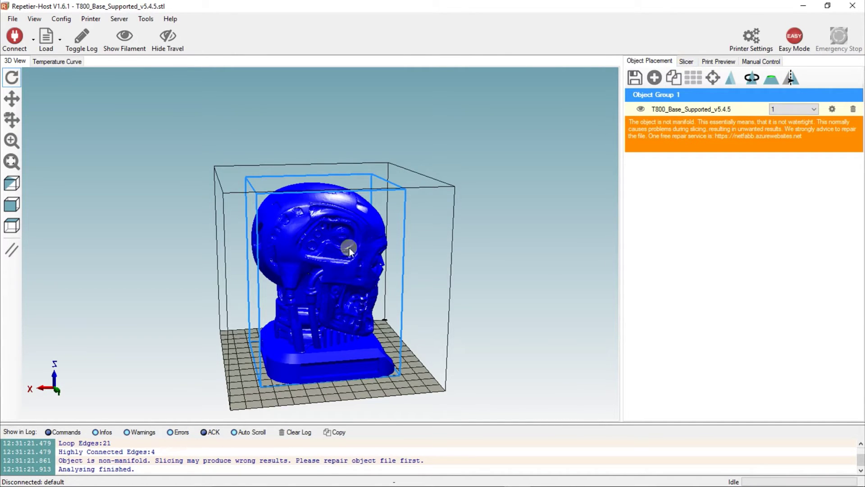
drag(518, 216, 149, 225)
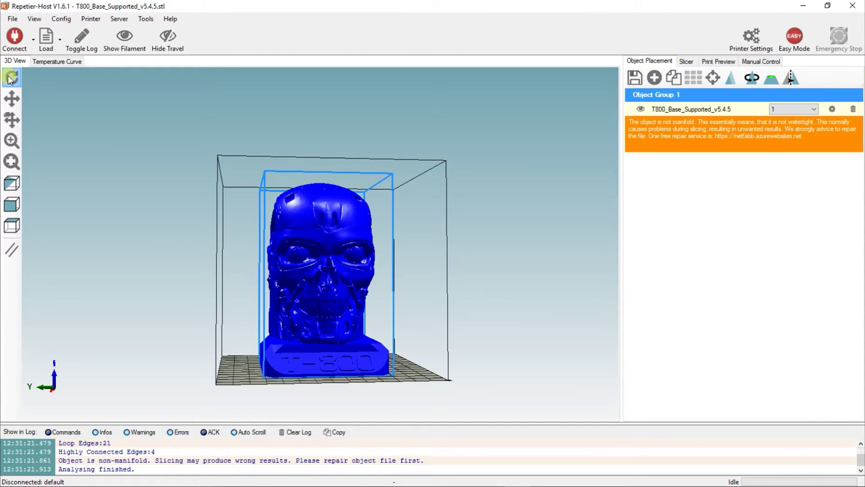
drag(298, 232, 185, 286)
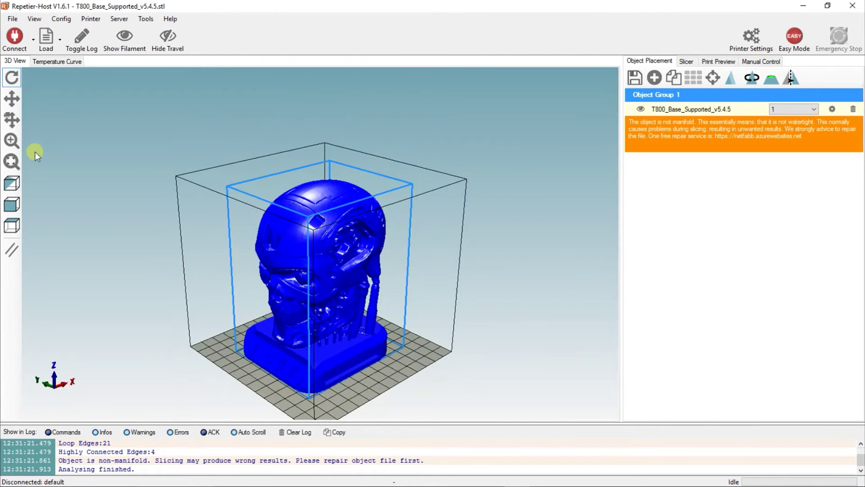
click(11, 98)
drag(252, 287, 272, 263)
click(11, 120)
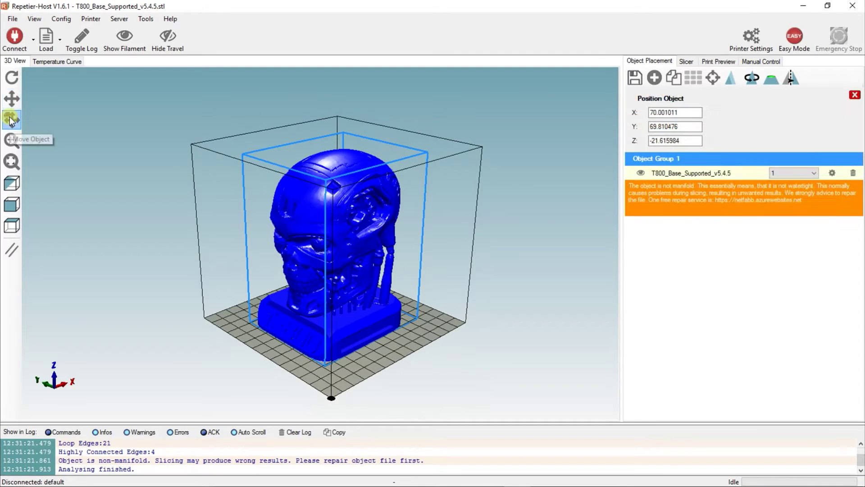
drag(315, 243, 263, 215)
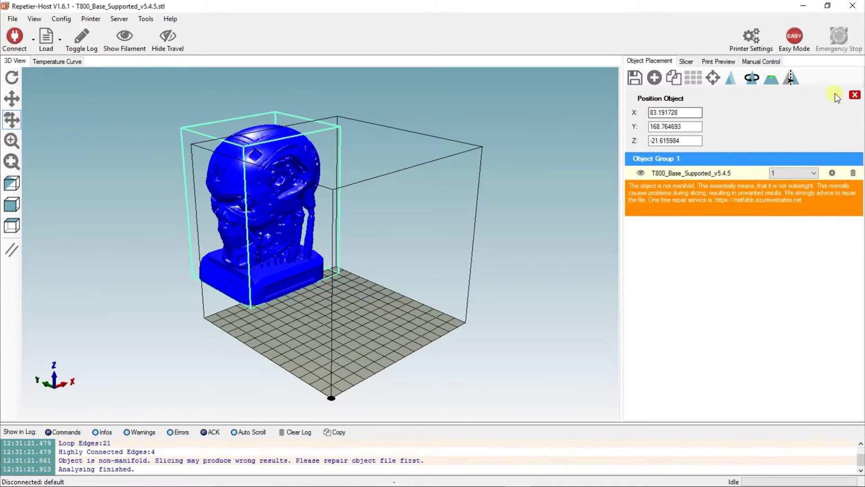
click(713, 79)
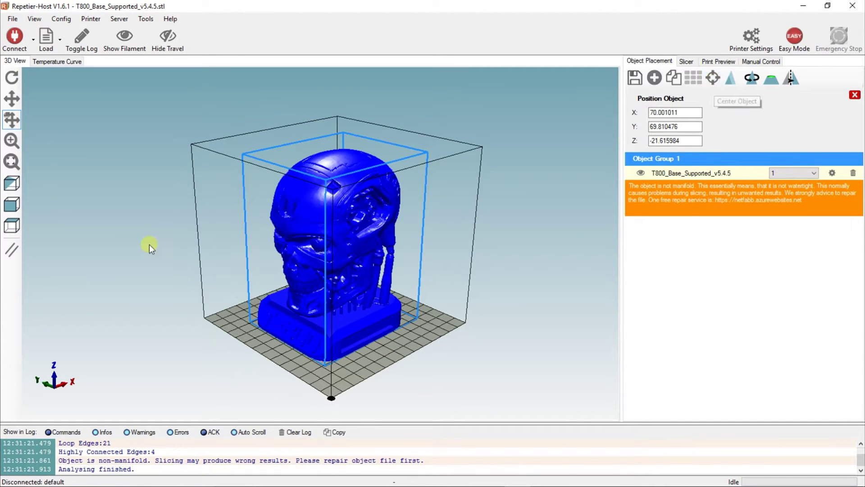
click(12, 141)
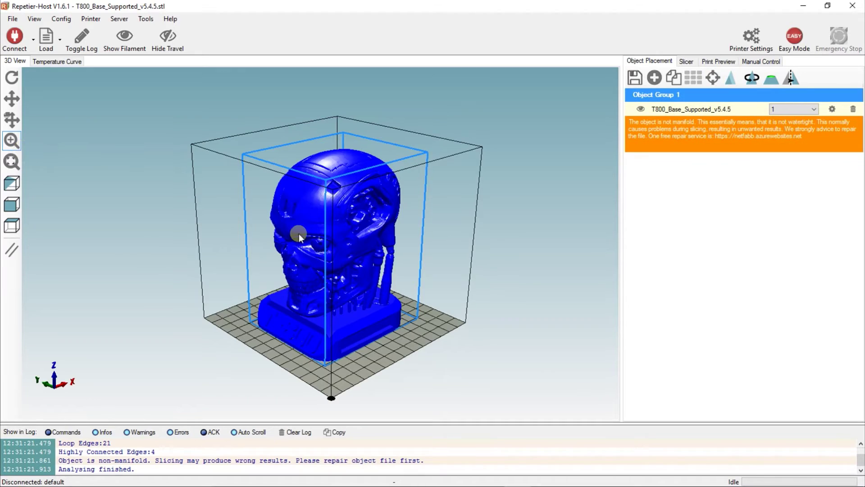
drag(312, 288, 386, 305)
scroll(378, 300, up, 10)
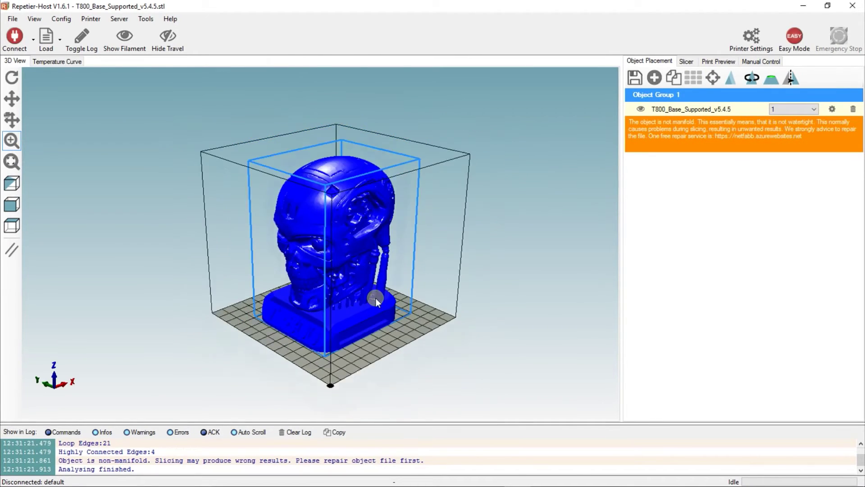
scroll(375, 301, down, 10)
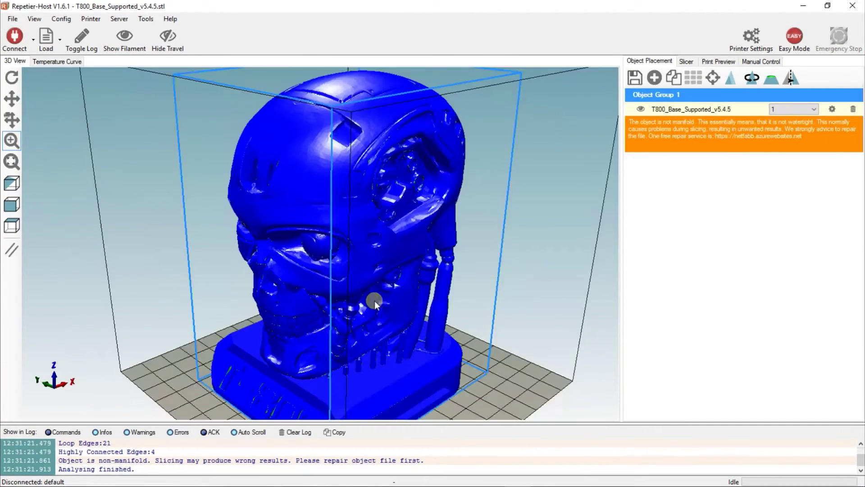
click(11, 163)
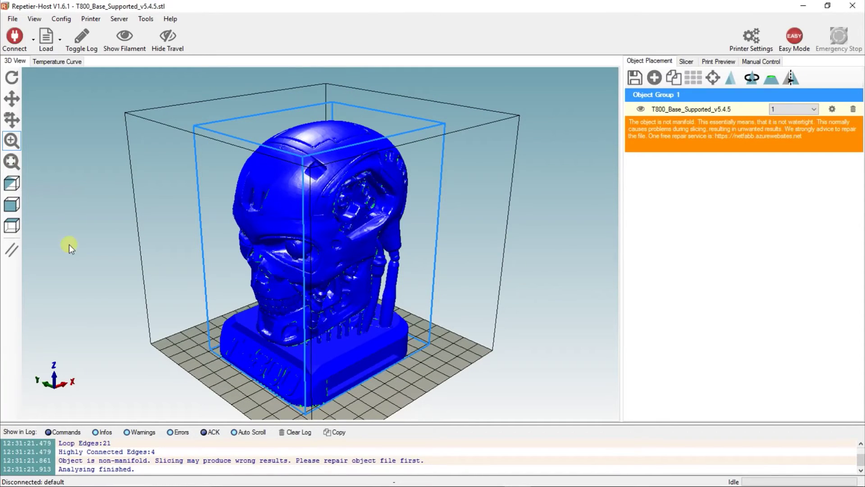
click(11, 184)
drag(232, 306, 245, 156)
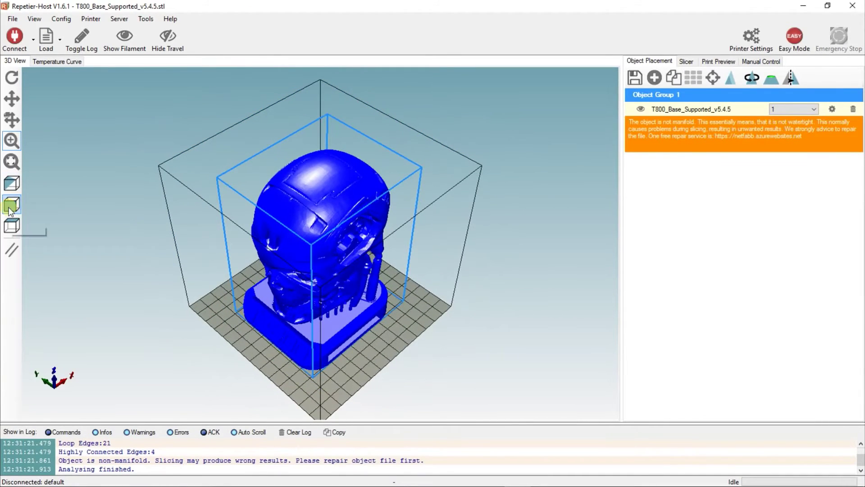
click(11, 207)
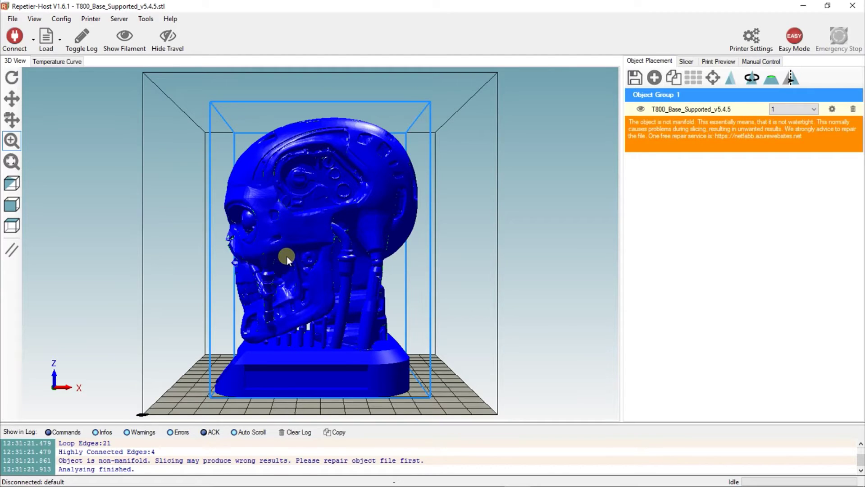
click(8, 223)
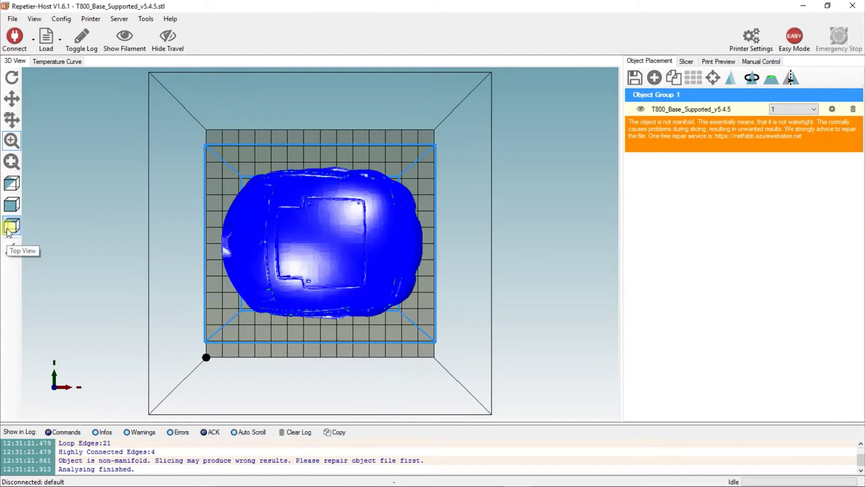
click(8, 186)
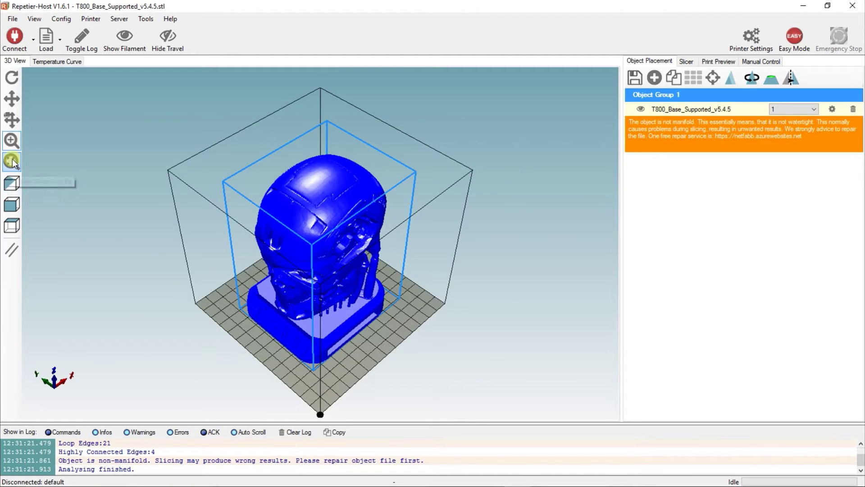
click(11, 77)
drag(289, 271, 323, 212)
Open the Slicer tab and pick Slic3r from the slicing engine list.
click(685, 61)
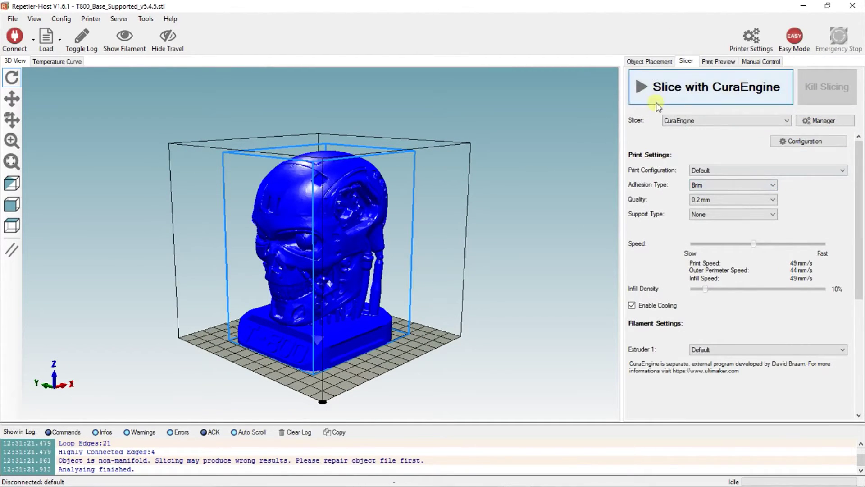
click(702, 121)
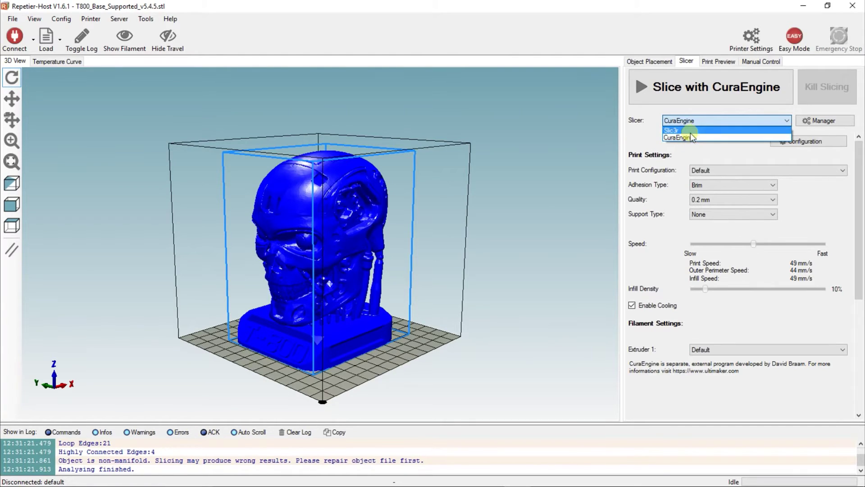
click(690, 131)
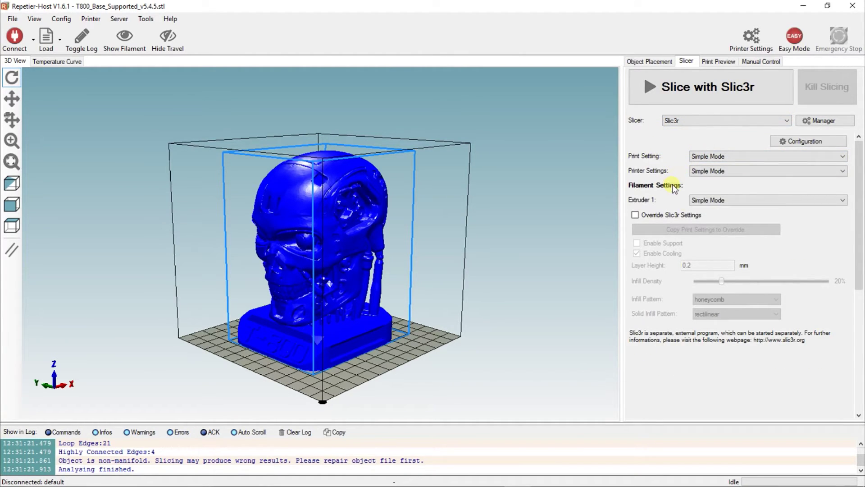
Open Slic3r's configuration window from the Slicer tab.
click(800, 142)
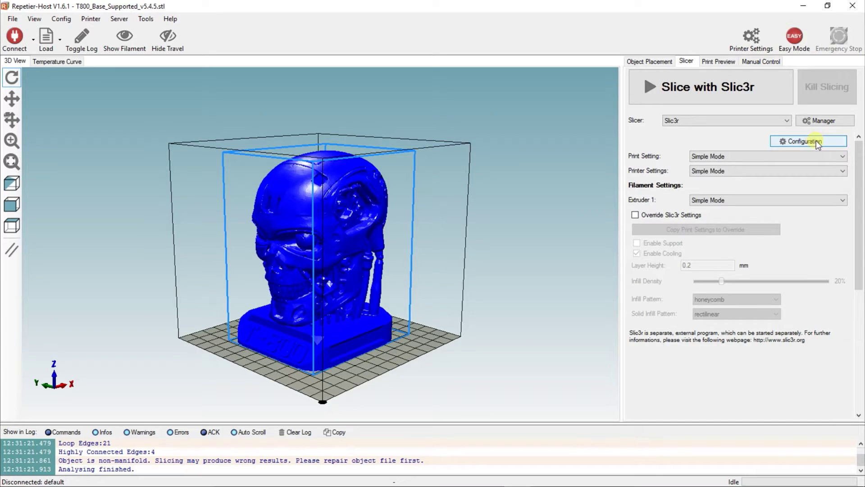
click(816, 140)
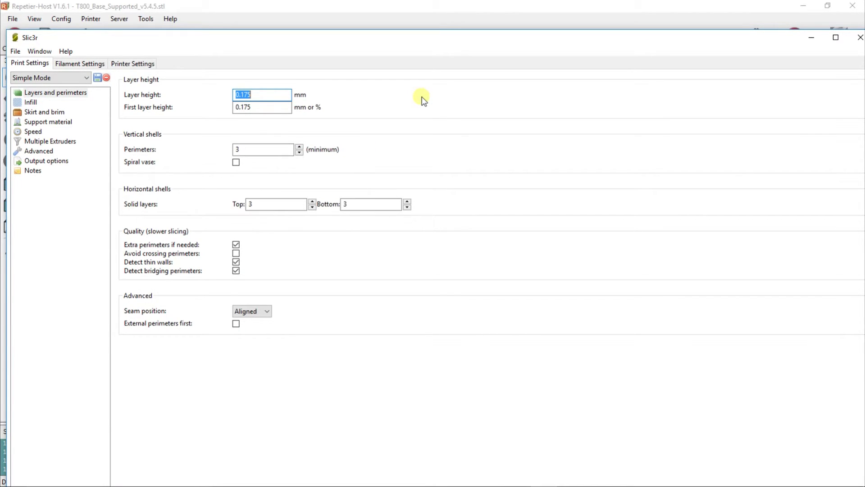
Review the infill and layers-and-perimeters pages, keeping Simple Mode as the print preset.
click(30, 103)
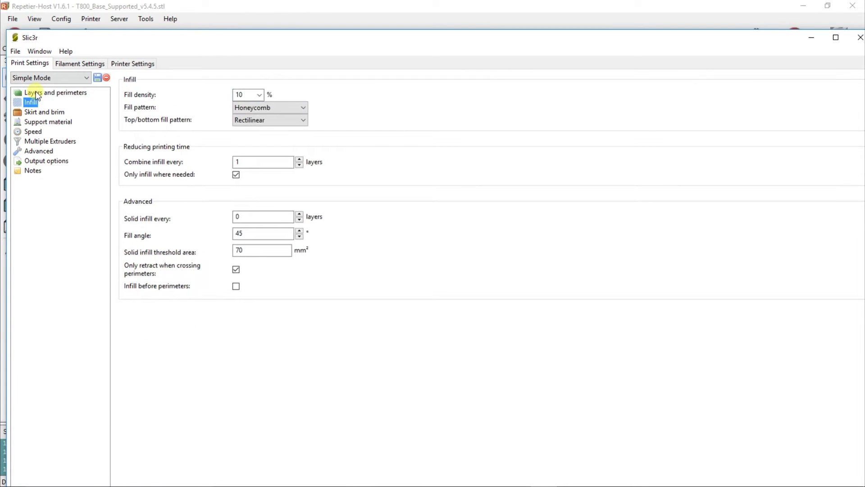
click(36, 93)
click(86, 78)
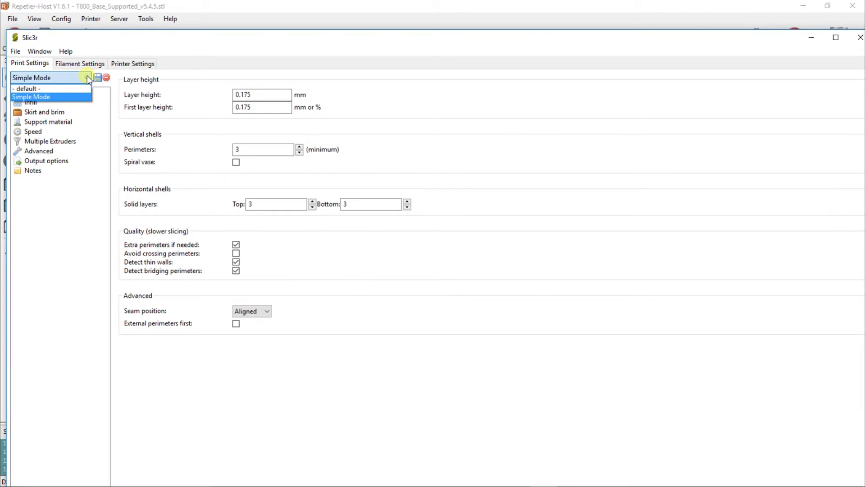
click(45, 97)
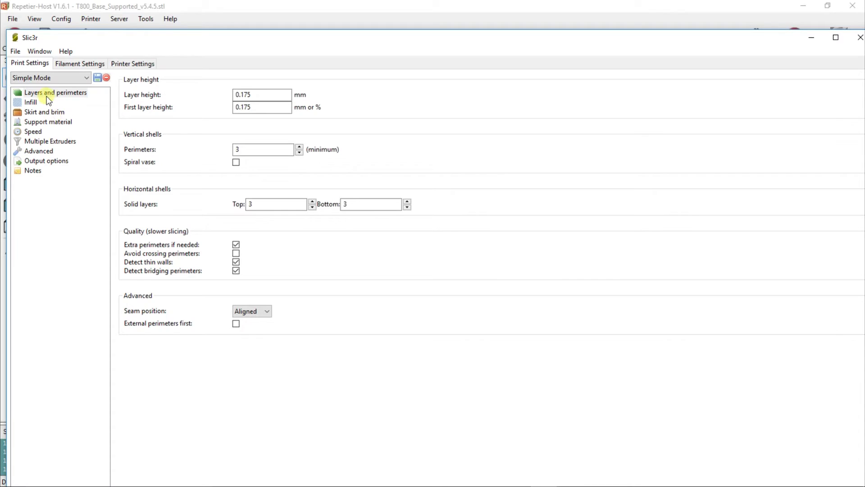
mouse_move(171, 110)
Keep infill density at 10%, then review skirt settings: 3 loops, 6 mm distance, 0 mm brim.
click(26, 104)
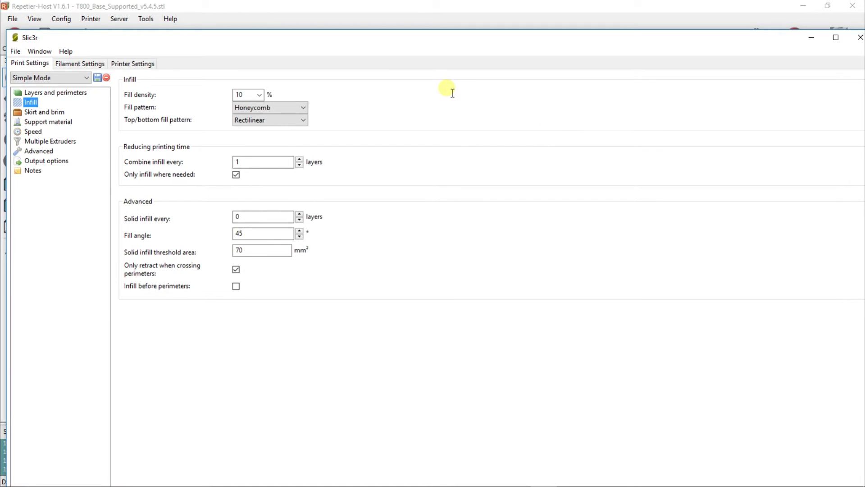
click(259, 94)
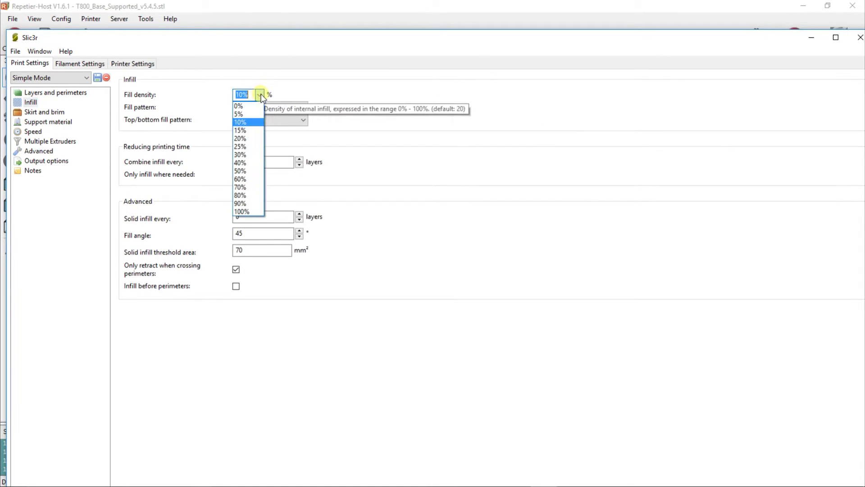
click(288, 80)
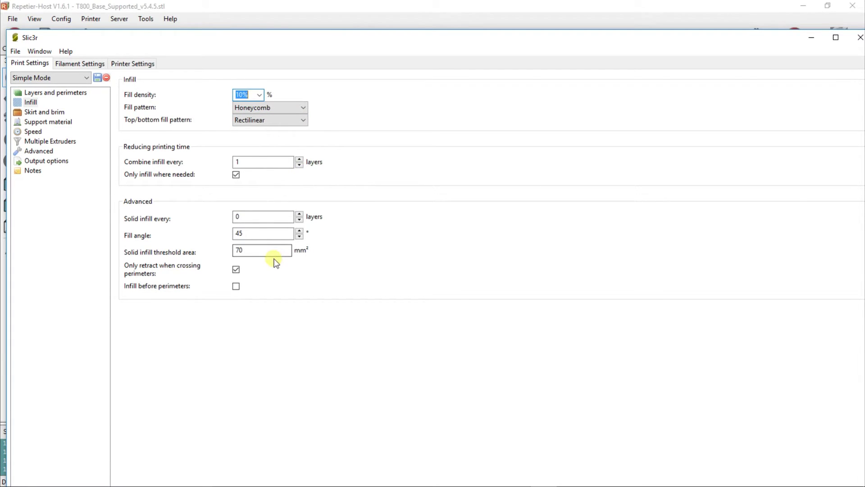
click(31, 113)
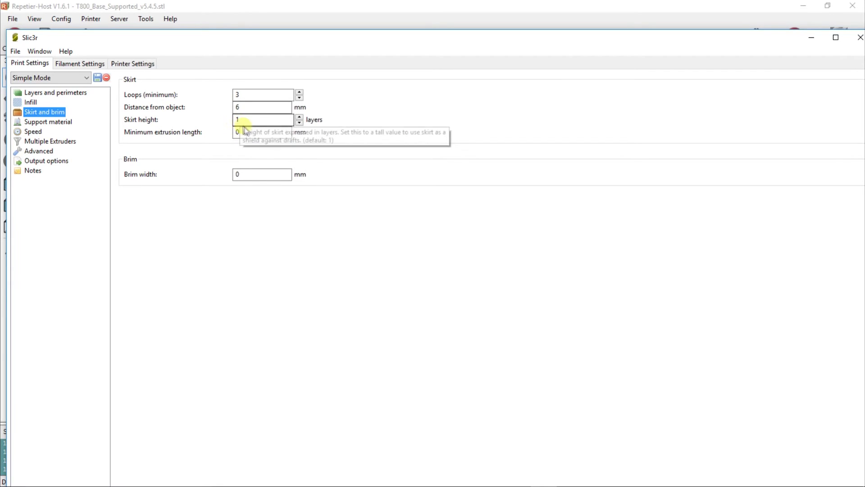
click(248, 132)
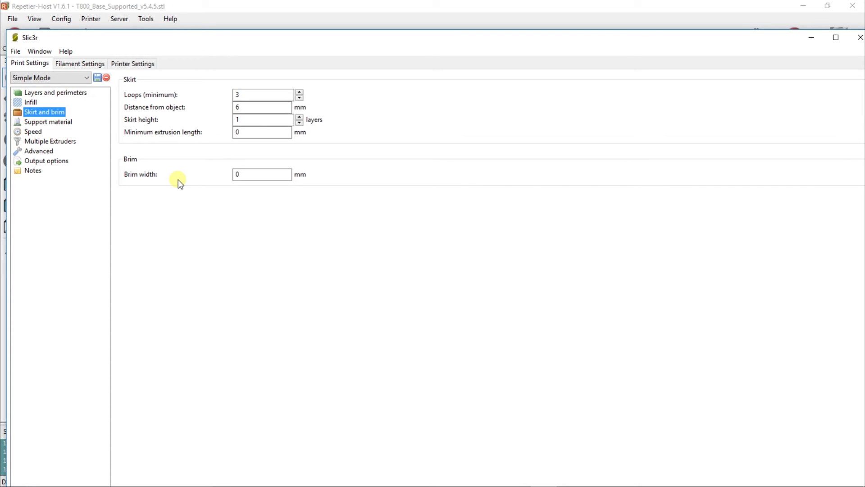
click(34, 121)
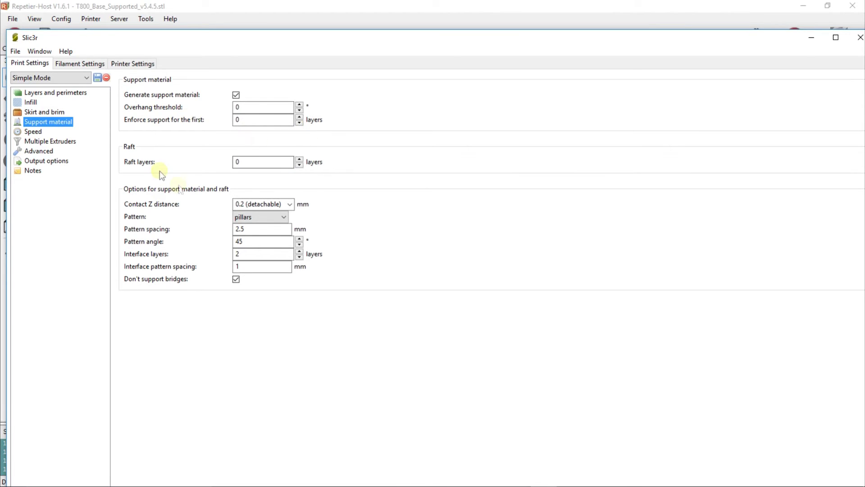
Review the support material options: support generation enabled with a pillars pattern.
mouse_move(169, 167)
Review the print speeds, leaving infill speed unchanged at 60 mm/s.
click(56, 132)
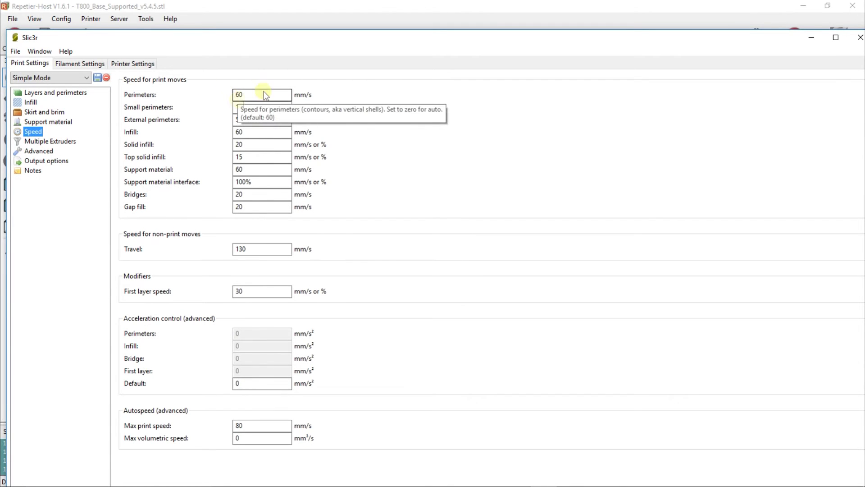
double_click(251, 134)
click(250, 134)
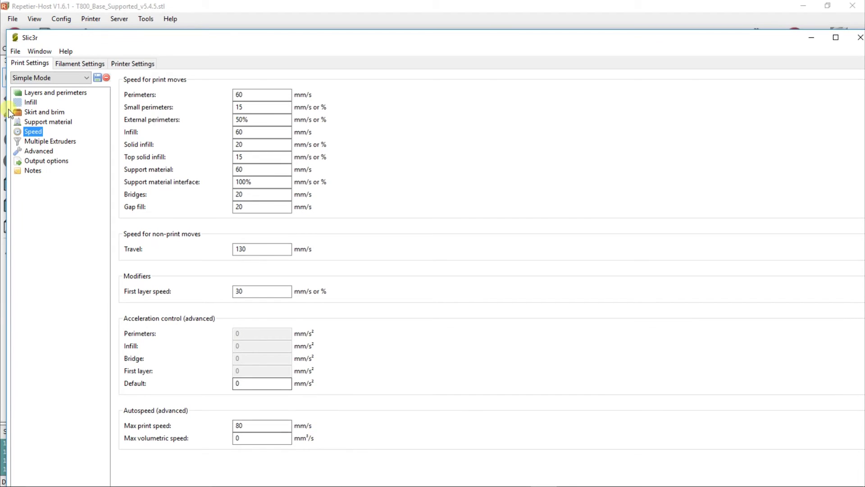
Review multiple-extruder and extrusion width settings, then check the filament's extrusion multiplier of 1.
click(39, 142)
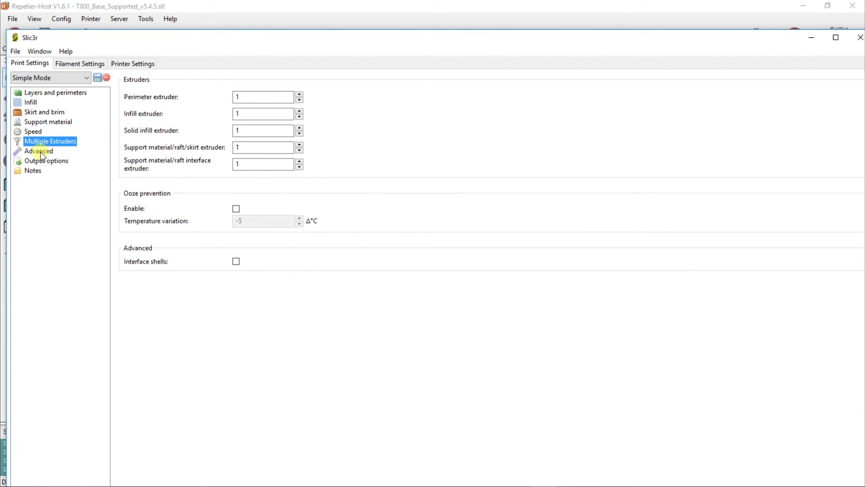
click(40, 151)
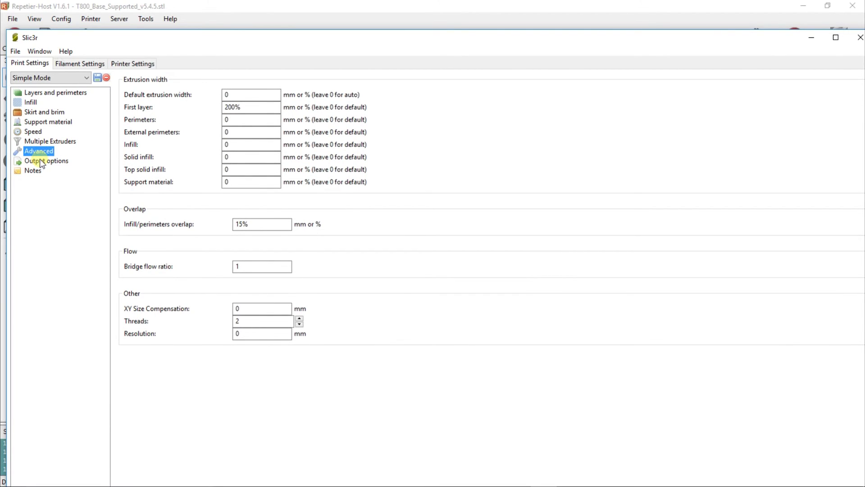
click(74, 62)
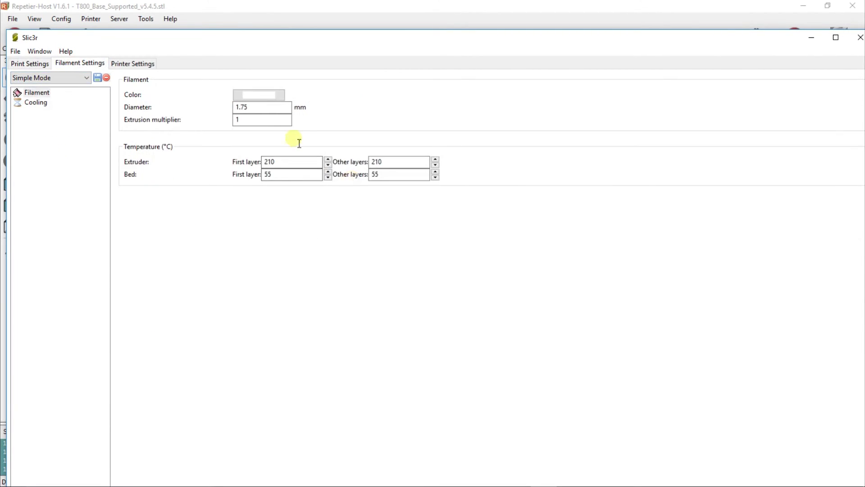
click(254, 122)
Confirm the 55 °C first-layer bed temperature and review the cooling fan settings.
click(294, 176)
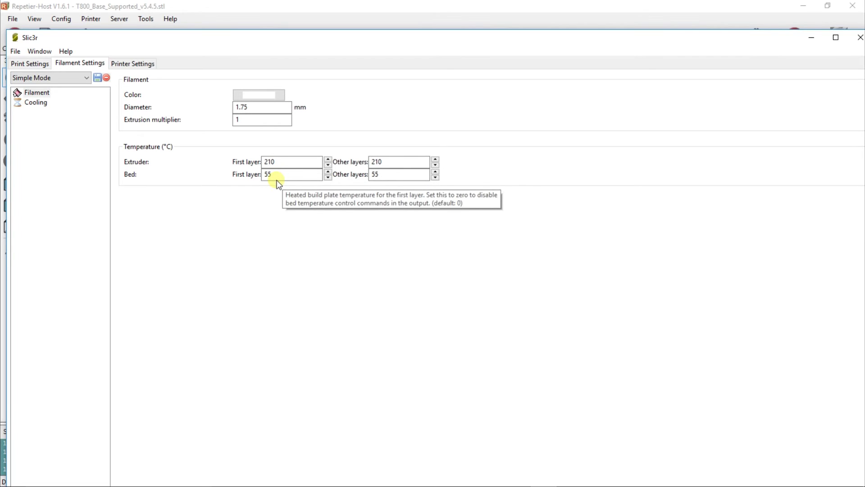
click(279, 179)
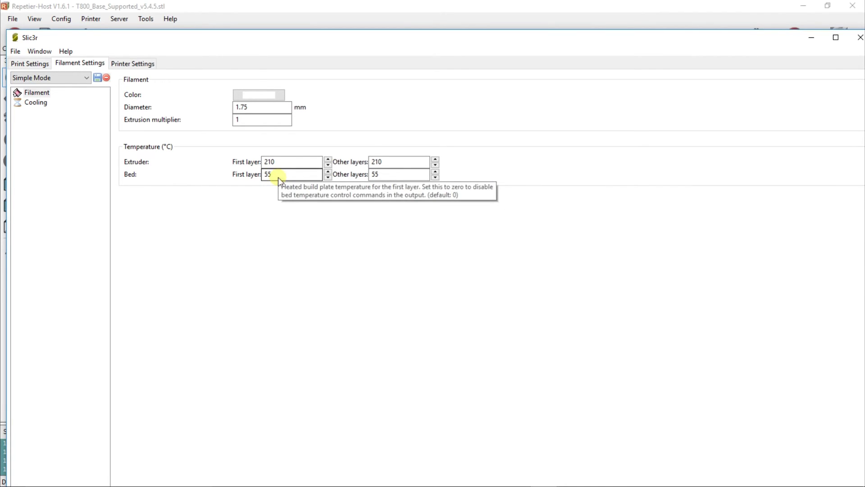
click(40, 101)
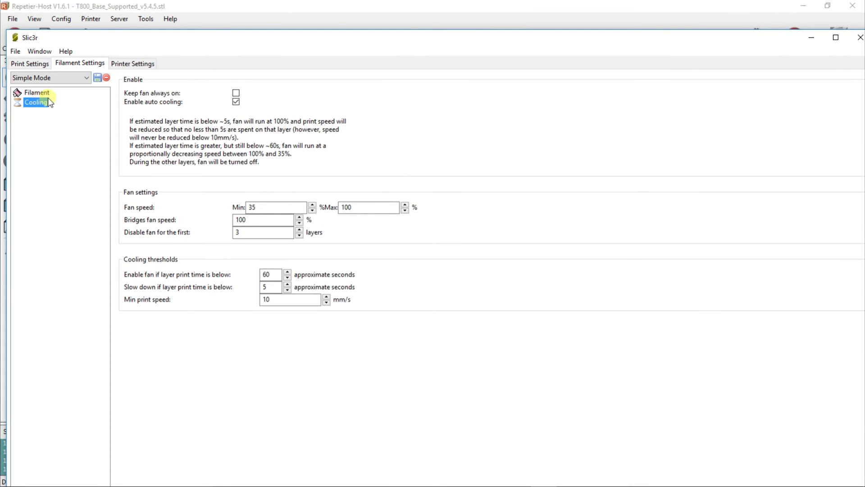
click(40, 93)
click(138, 65)
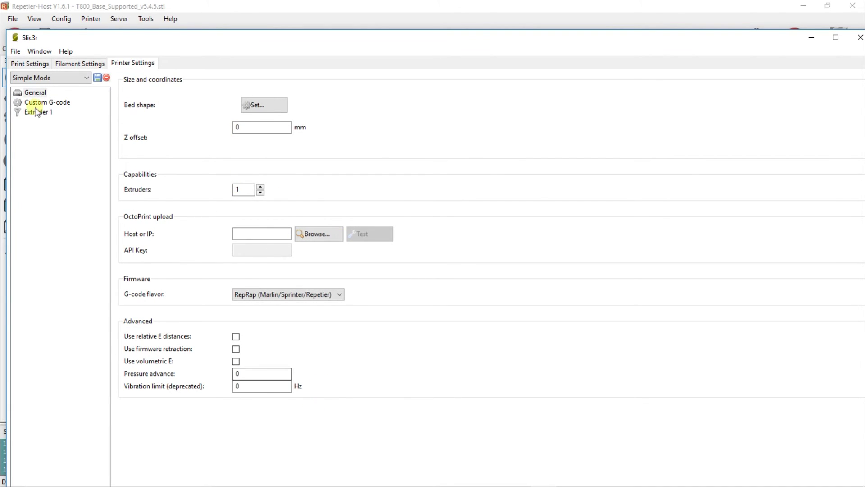
Close Slic3r's configuration window and view Repetier-Host's empty Print Preview statistics (0 layers).
click(79, 65)
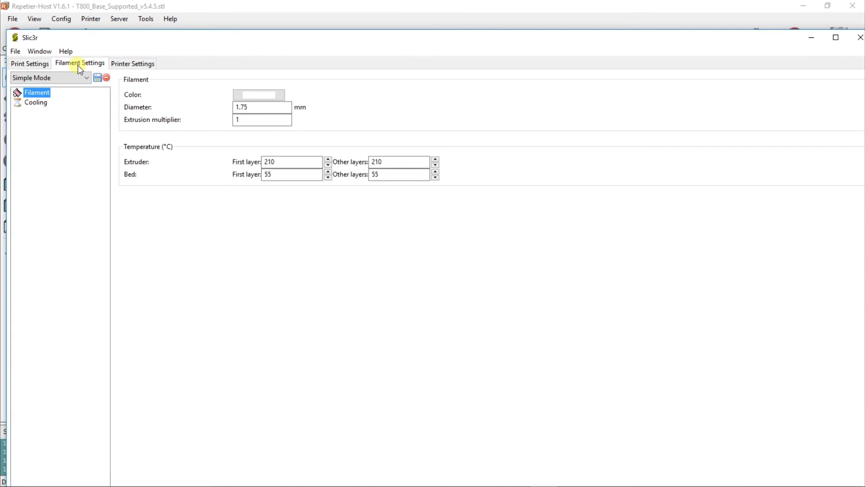
click(23, 64)
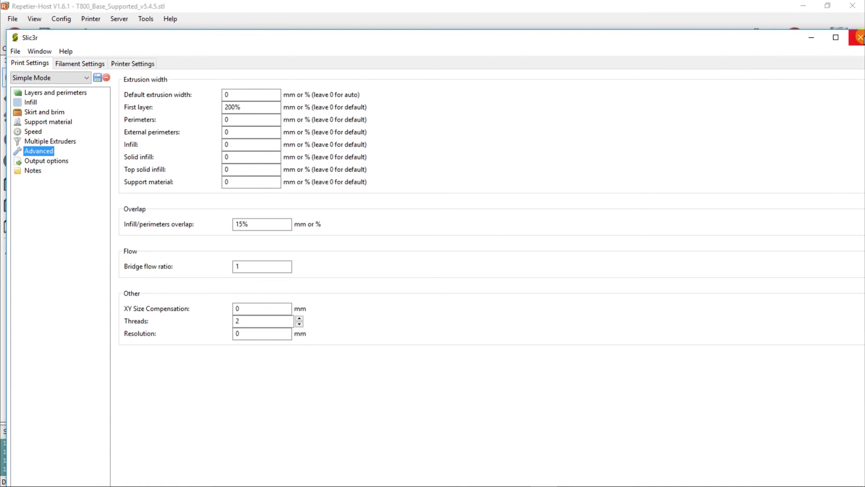
click(858, 37)
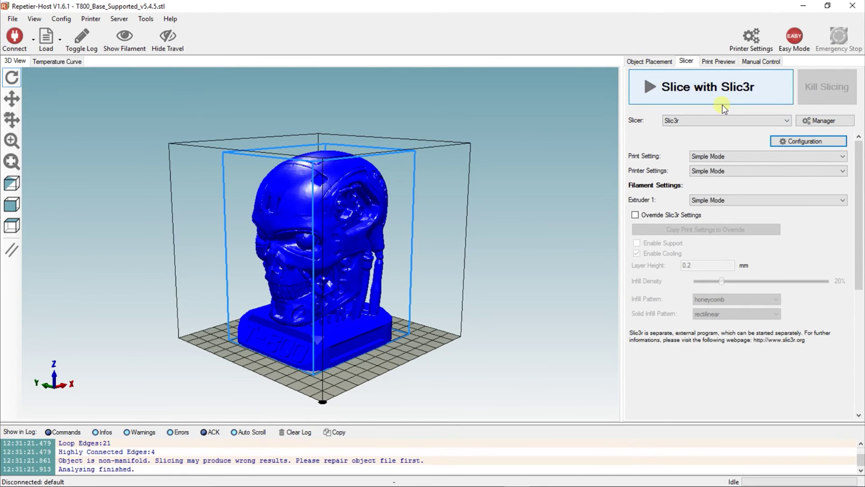
click(723, 62)
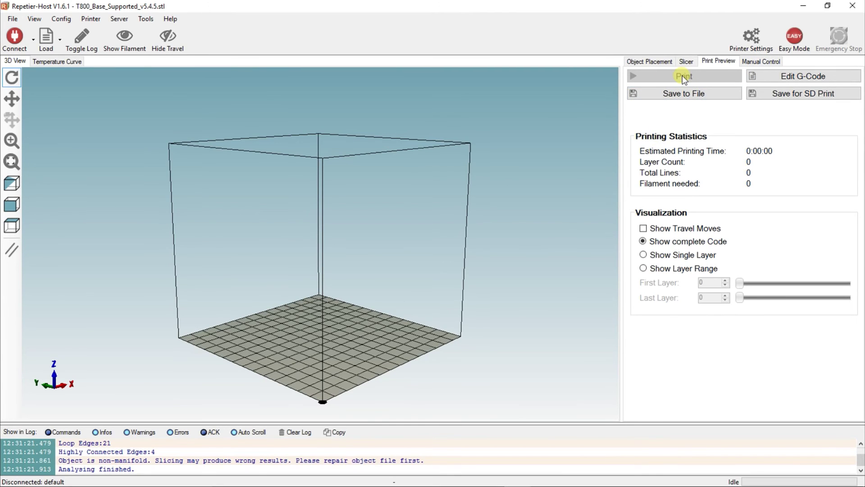
Show Repetier-Host's Manual Control panel, which reports the printer as disconnected.
click(768, 63)
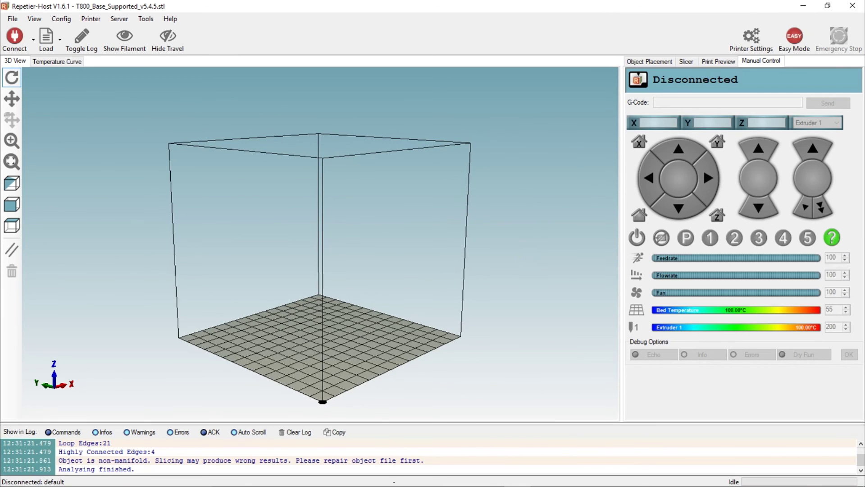
mouse_move(578, 480)
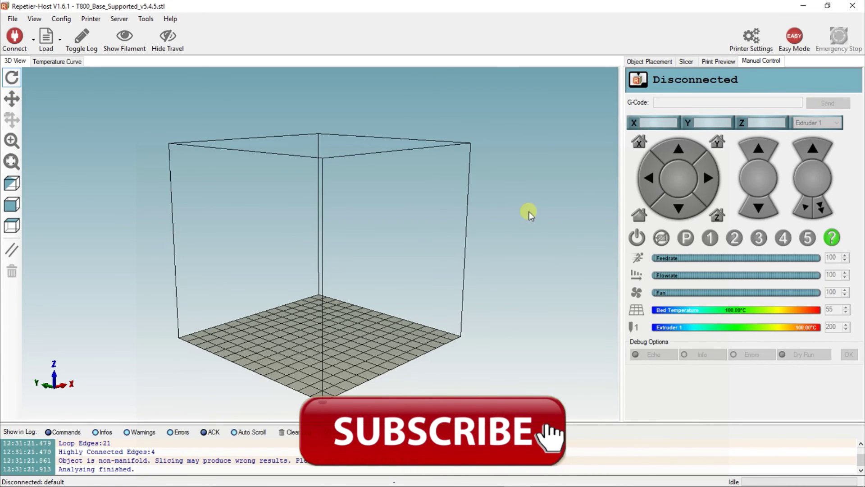
mouse_move(518, 485)
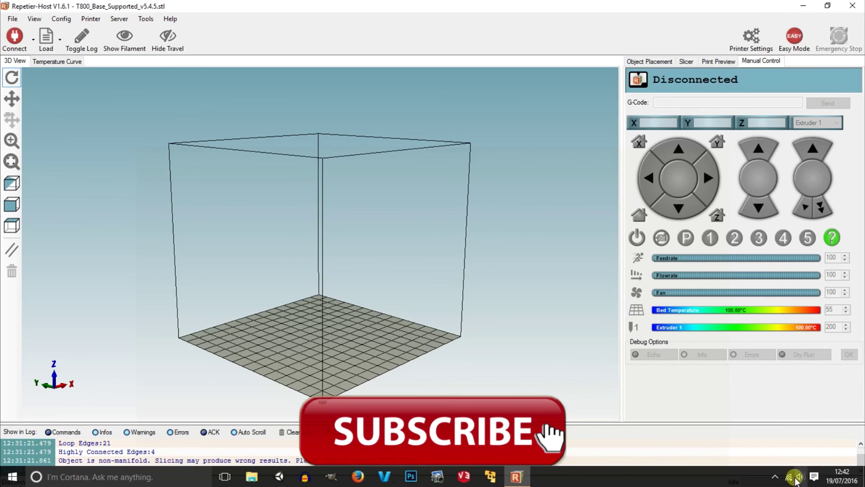